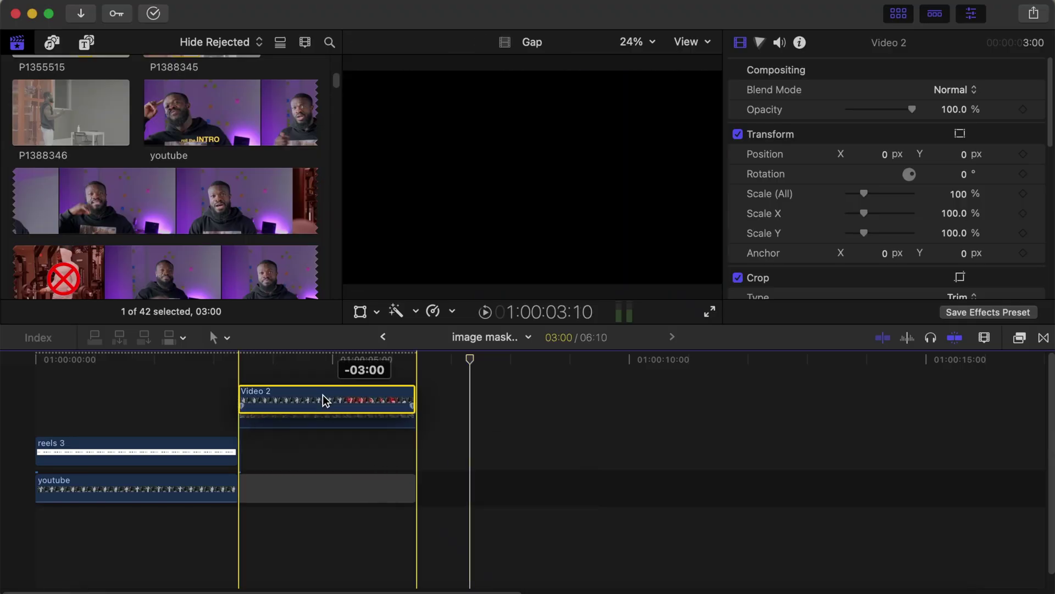
- Apply a Draw Mask to the deskkk clip, outline the seated man, and feather its edges
mouse_move(313, 384)
mouse_down()
mouse_move(297, 384)
mouse_move(333, 385)
mouse_up()
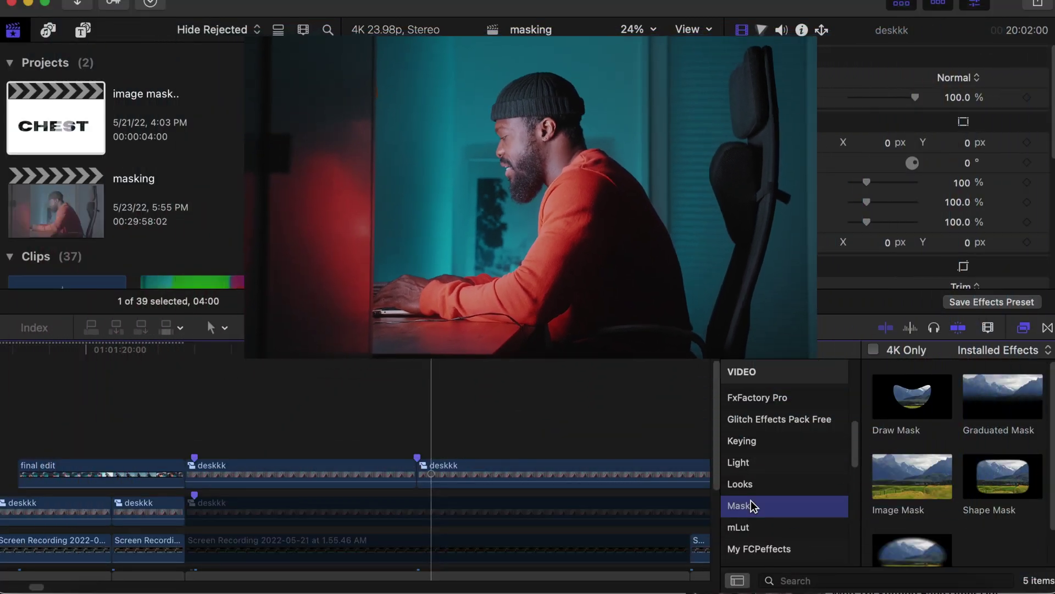
click(916, 412)
mouse_move(887, 420)
mouse_down()
mouse_move(461, 498)
mouse_move(462, 475)
mouse_up()
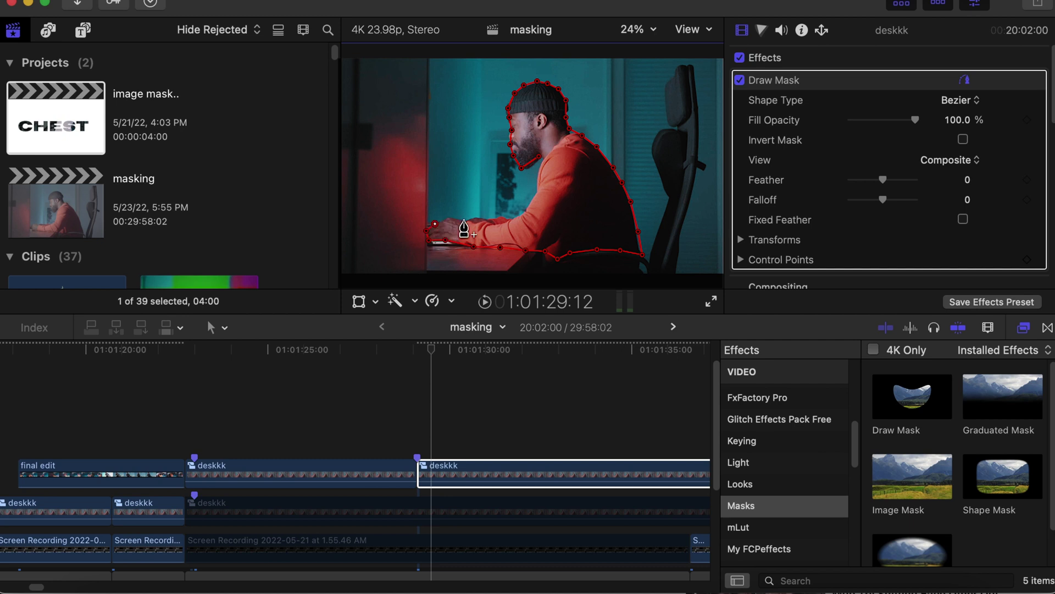
click(537, 168)
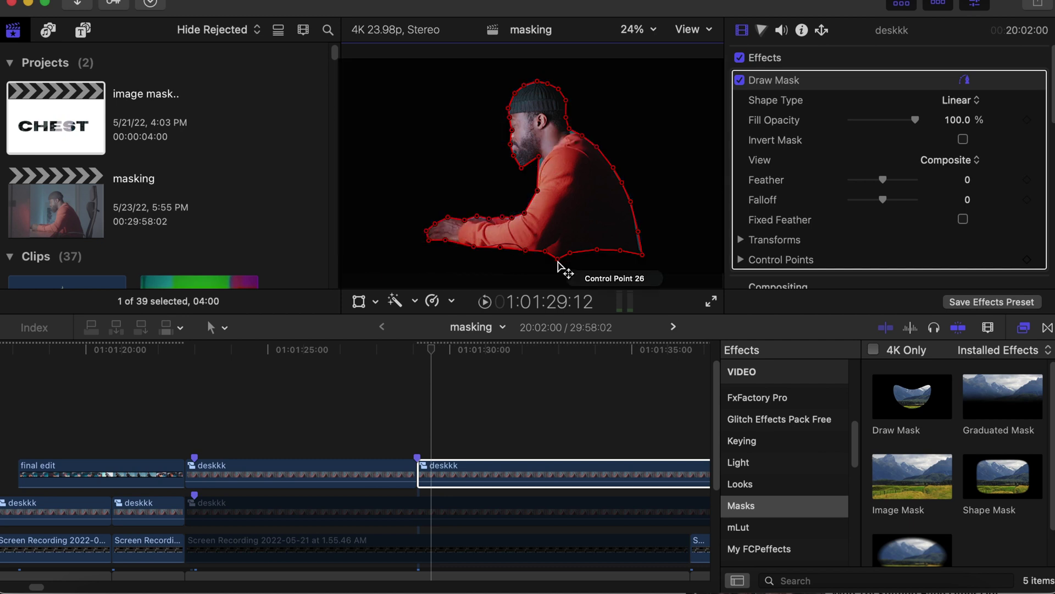
drag(882, 179, 870, 181)
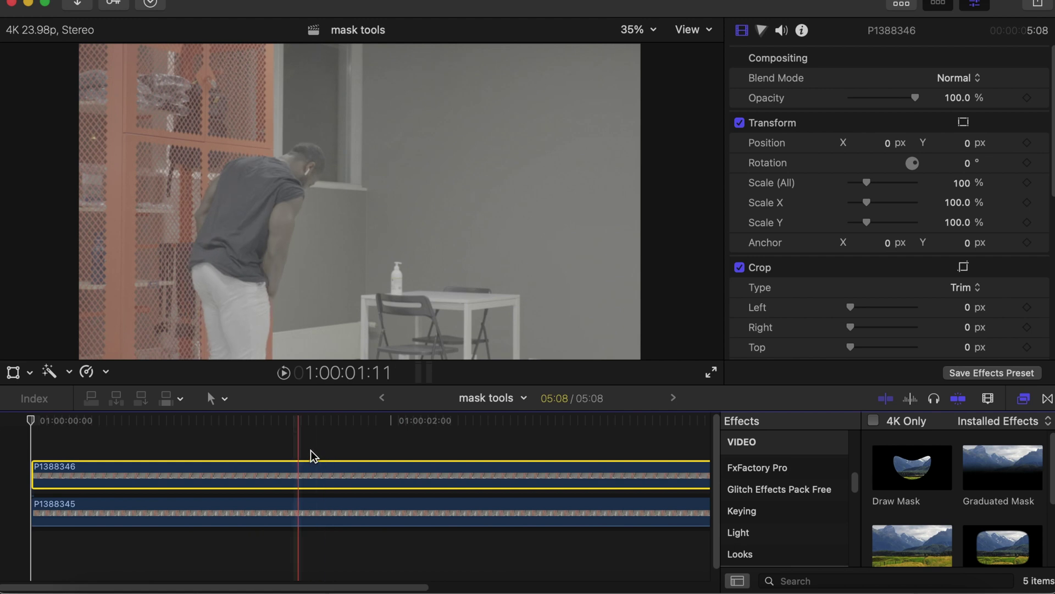
- Rename the top clip to 2 and the bottom clip to 1
right_click(64, 468)
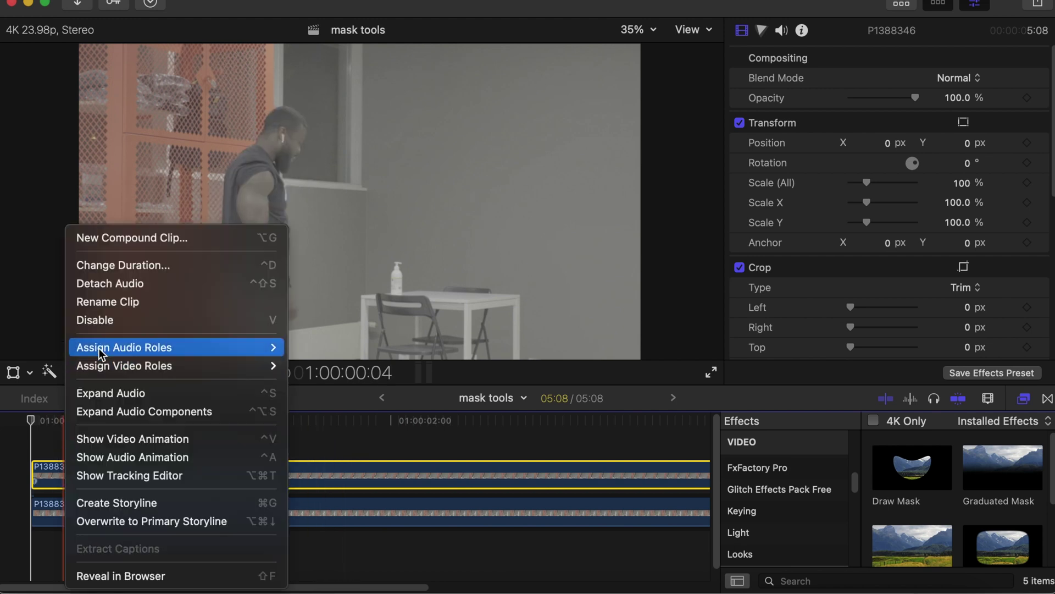
click(124, 301)
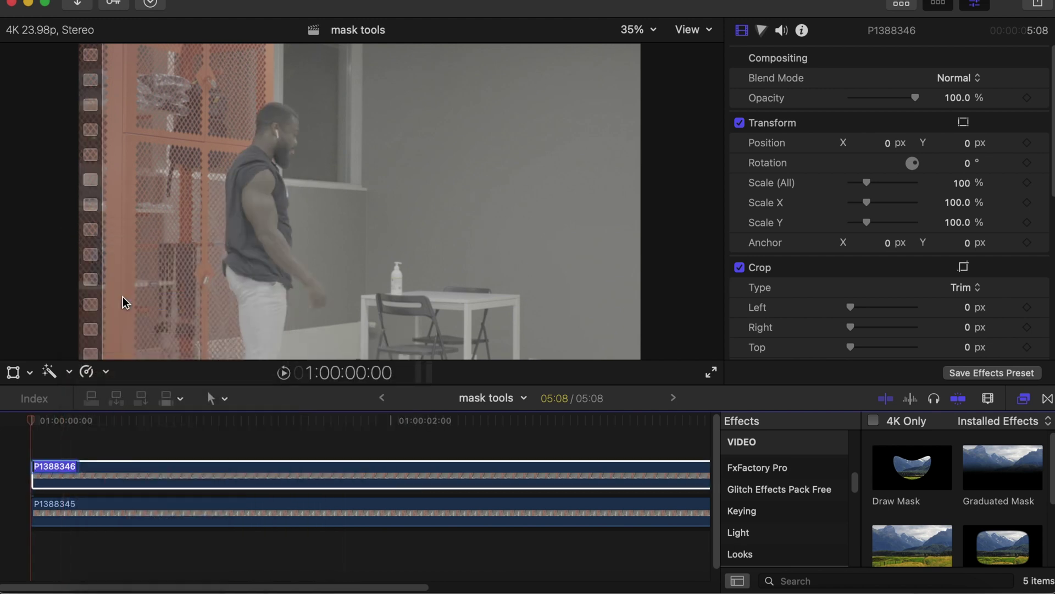
text(2)
key(Return)
right_click(59, 505)
click(106, 314)
text(1)
key(Return)
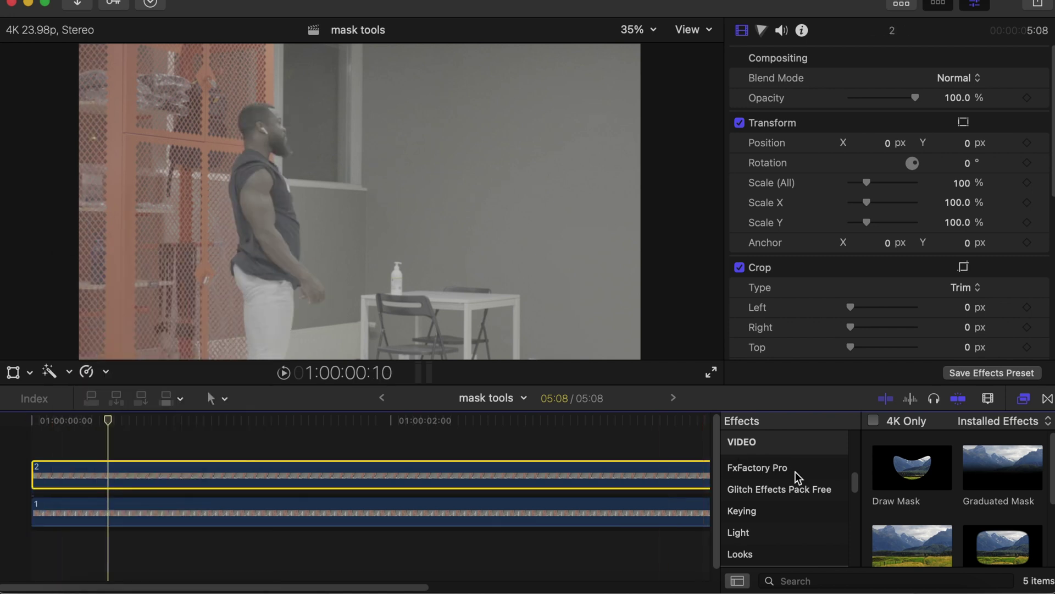
- Give clip 2 a rectangular Shape Mask, stretched taller than the frame and shifted left
scroll(979, 515, down, 2)
drag(1003, 514, 474, 477)
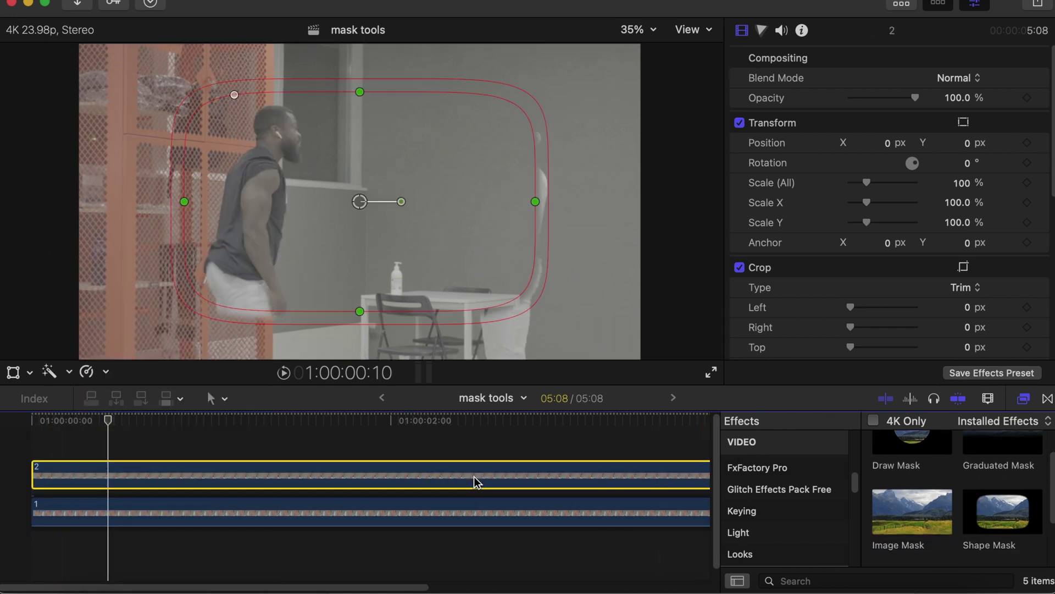
key(super+minus)
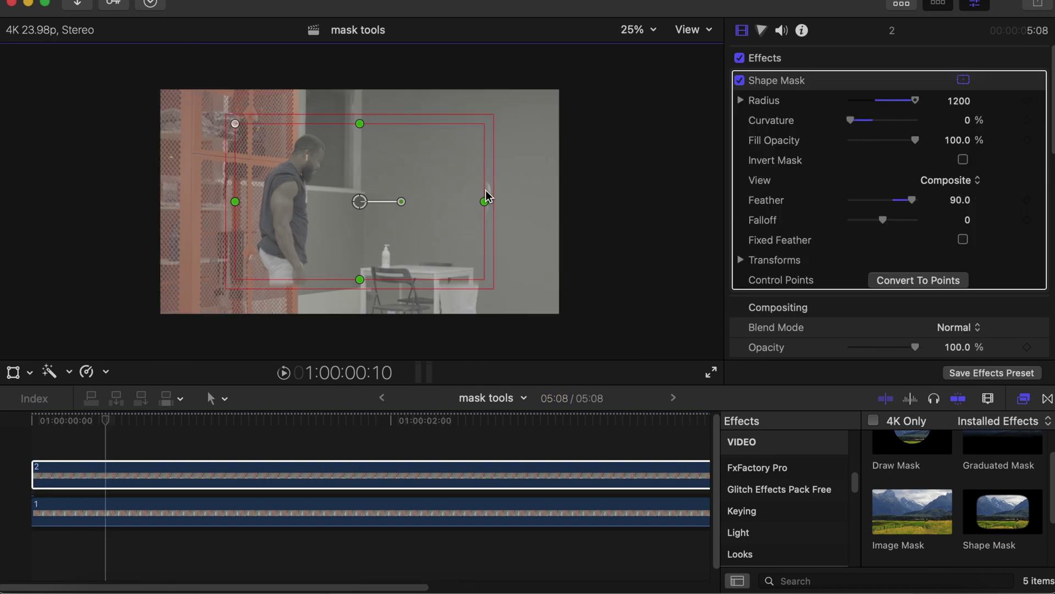
drag(947, 120, 958, 121)
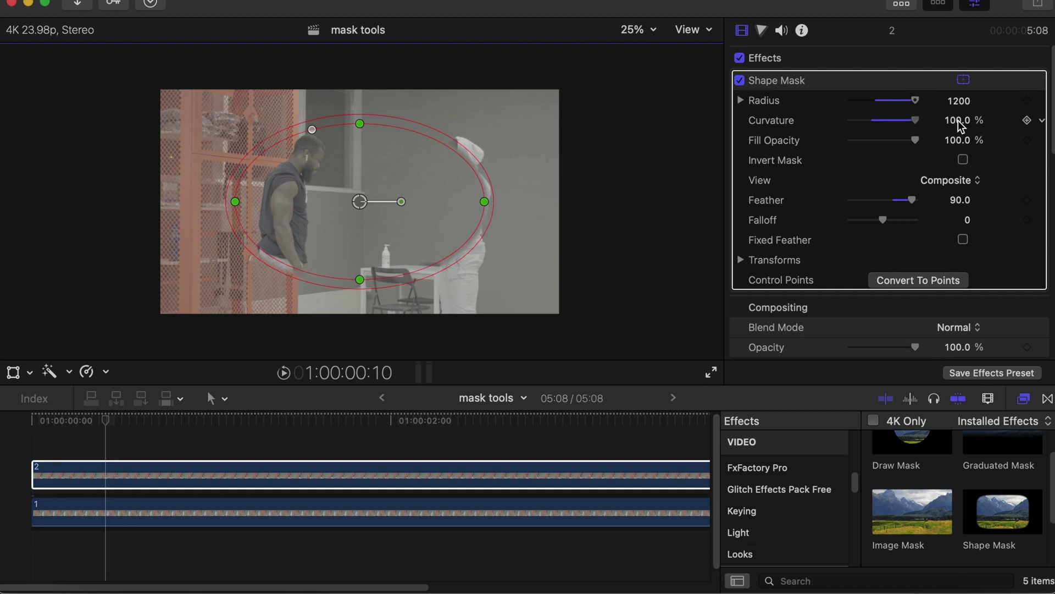
key(super+z)
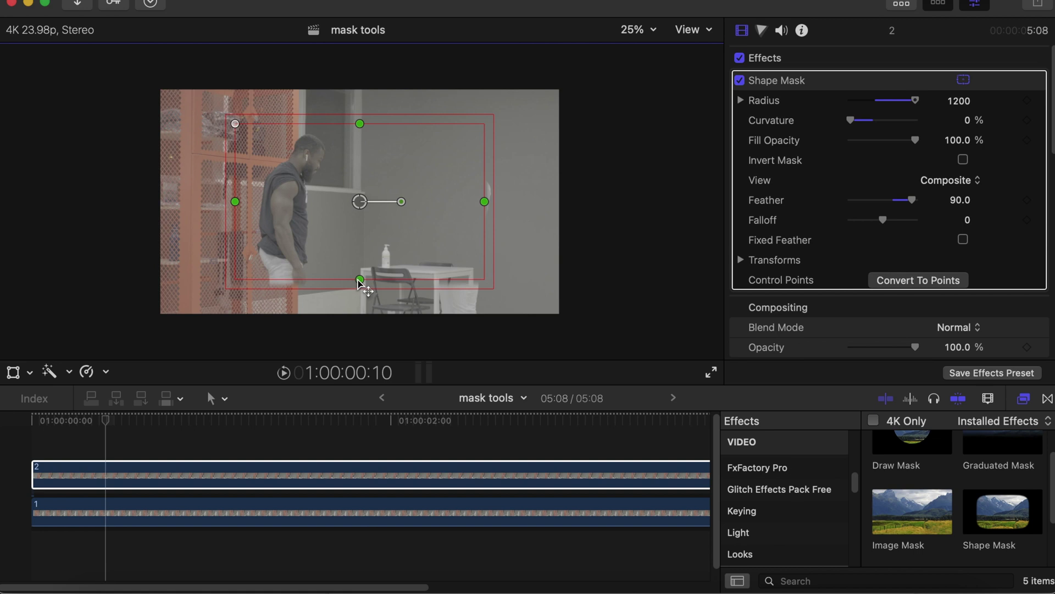
drag(358, 301, 355, 344)
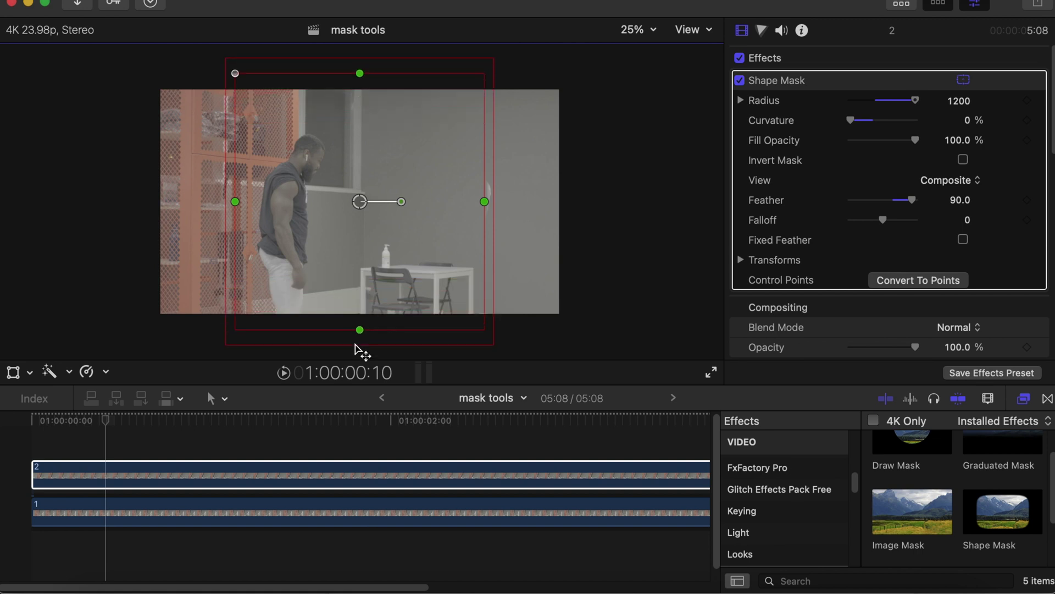
drag(290, 259, 245, 260)
- Duplicate the clip onto the layer above the original
click(103, 471)
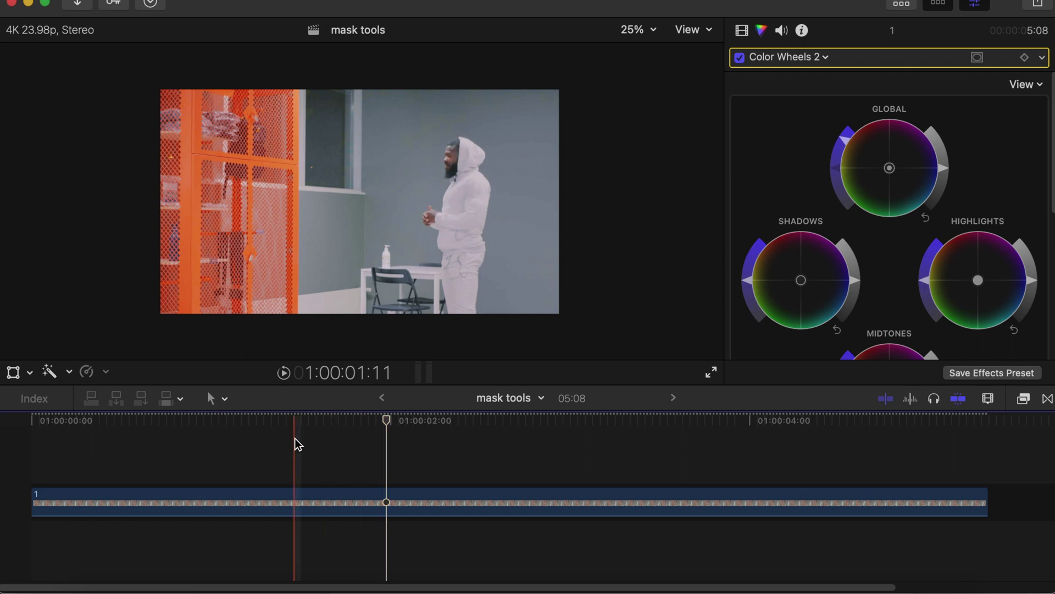
click(299, 507)
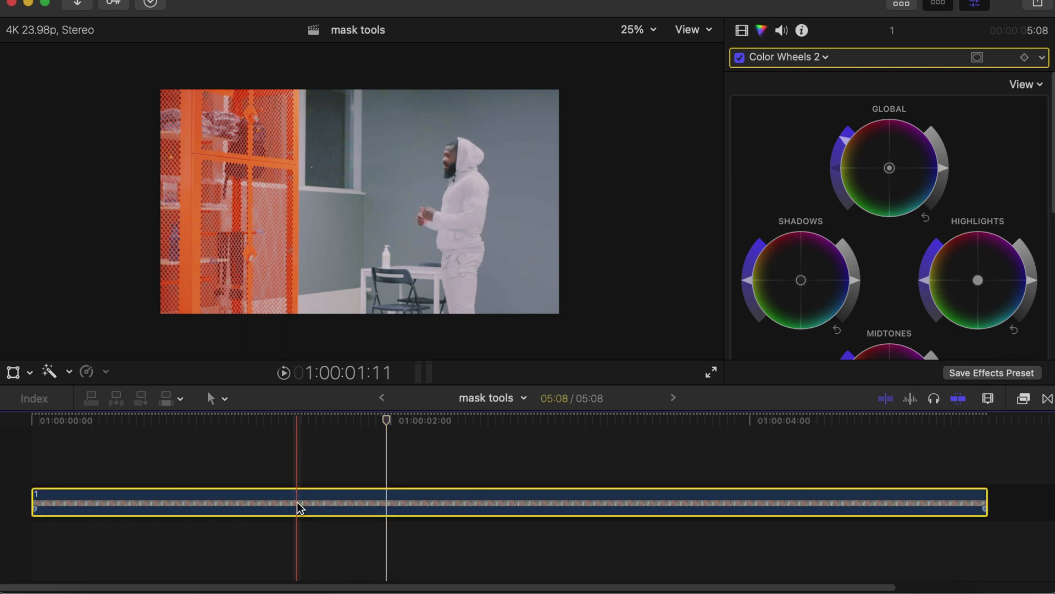
drag(299, 497, 302, 470)
- Delete Color Wheels 1 through Hue/Saturation Curves 1 from the duplicate
click(742, 30)
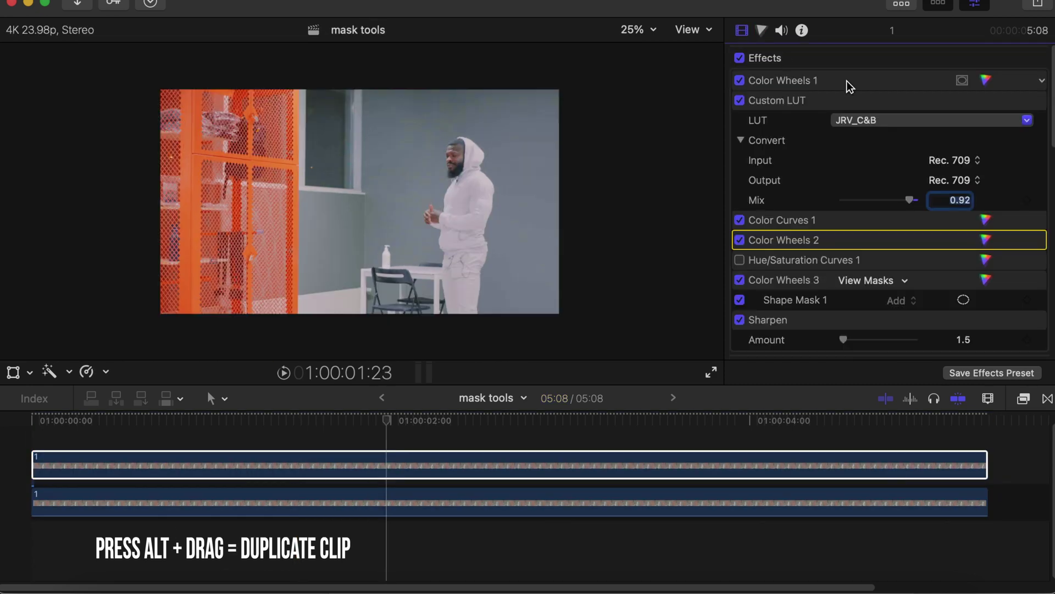
click(850, 81)
shift+click(862, 101)
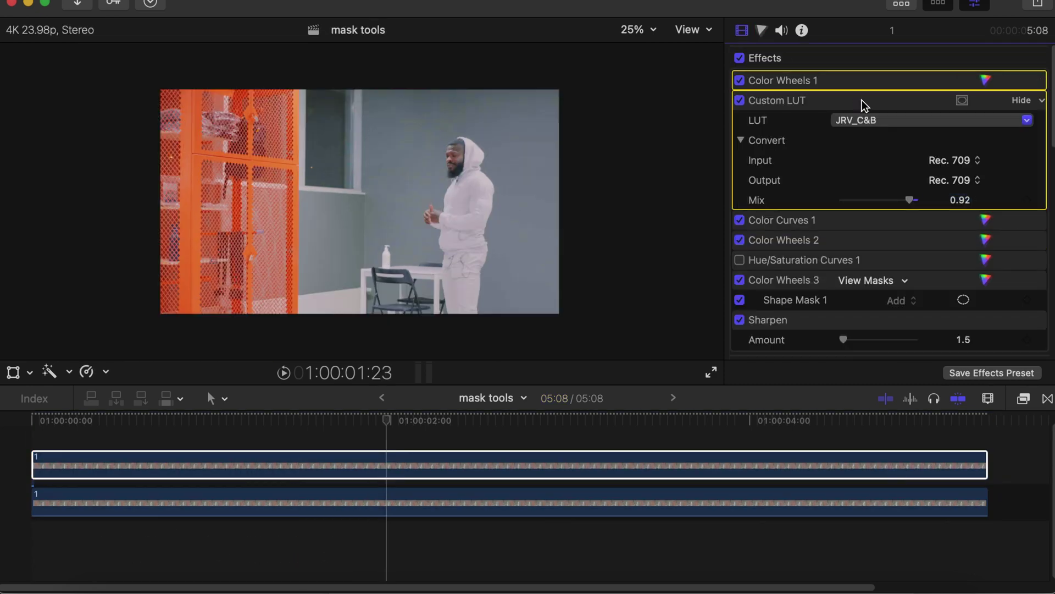
shift+click(871, 220)
shift+click(888, 261)
key(Delete)
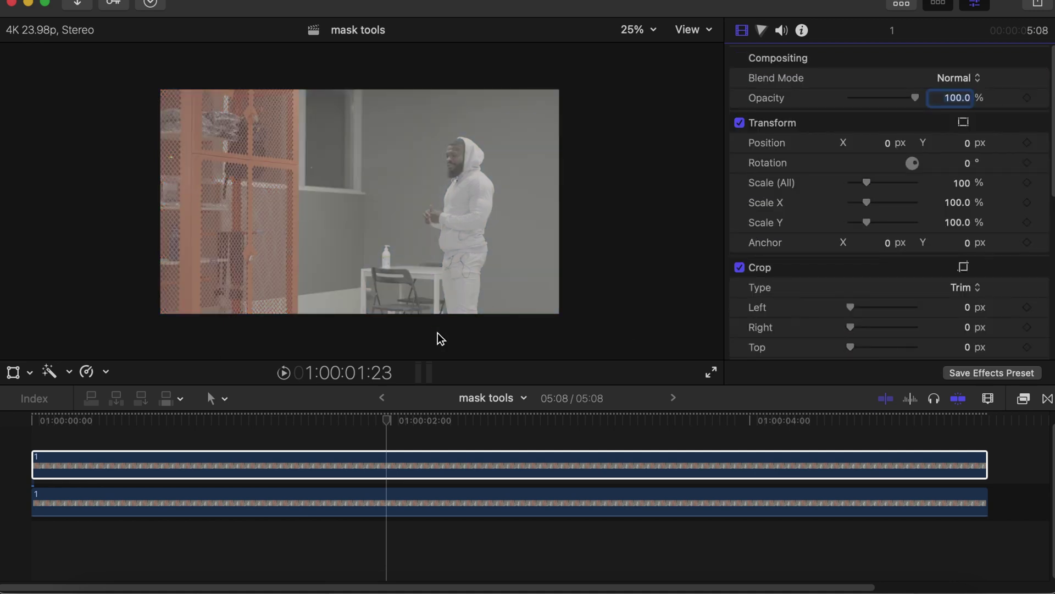
- Apply a Shape Mask to the top copy and stretch it past every edge of the frame
click(1024, 399)
scroll(776, 537, down, 8)
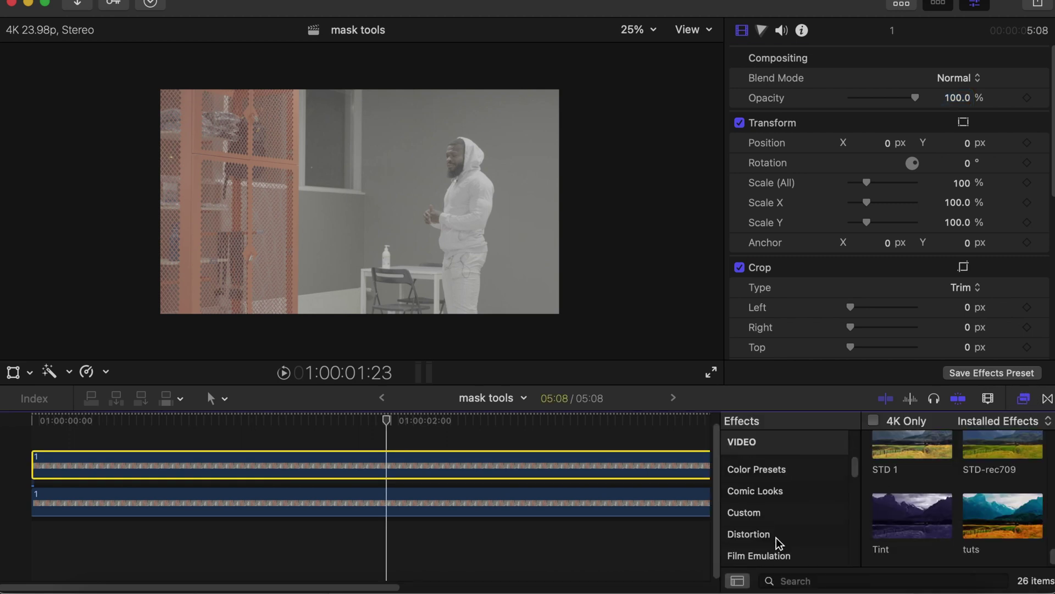
click(776, 537)
drag(912, 515, 502, 464)
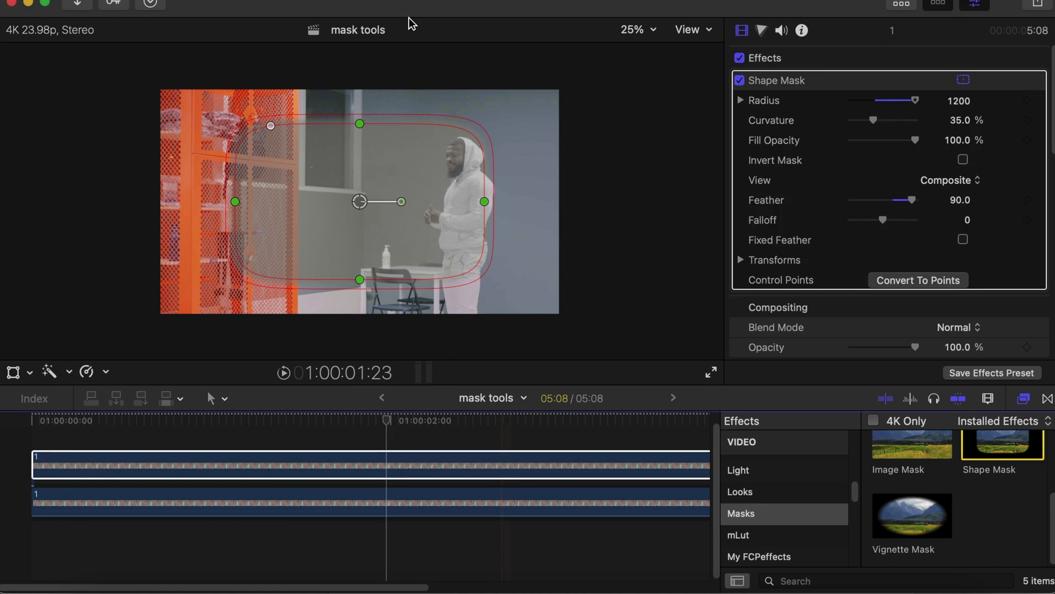
drag(365, 94, 366, 64)
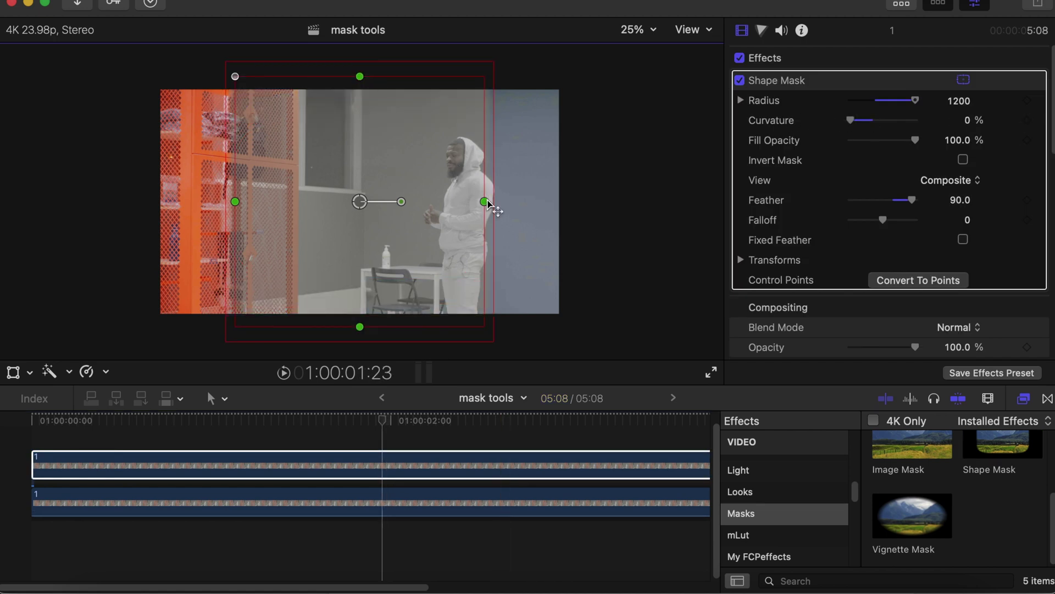
drag(517, 203, 625, 199)
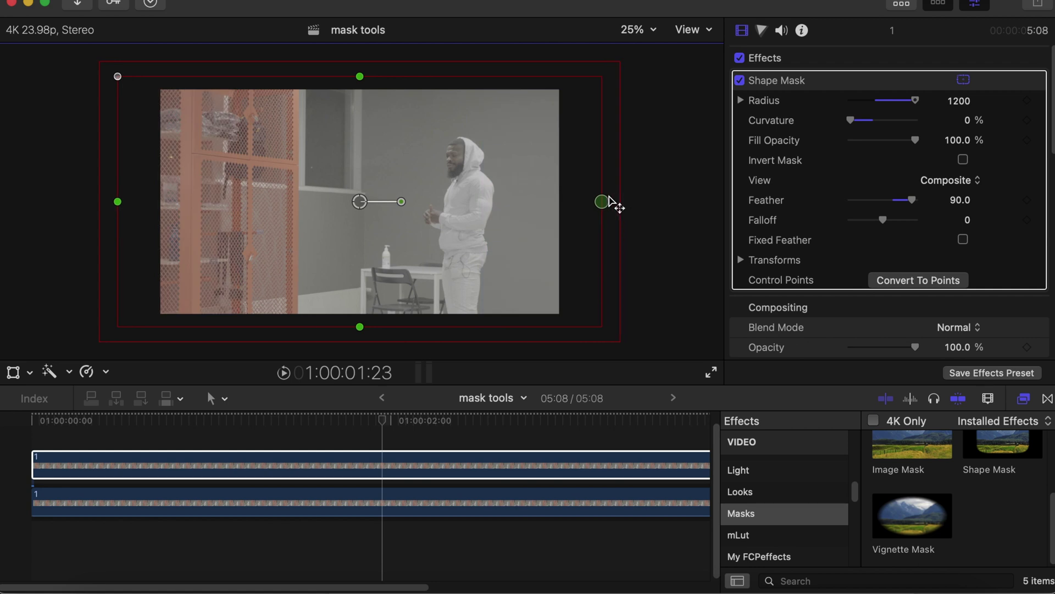
click(25, 429)
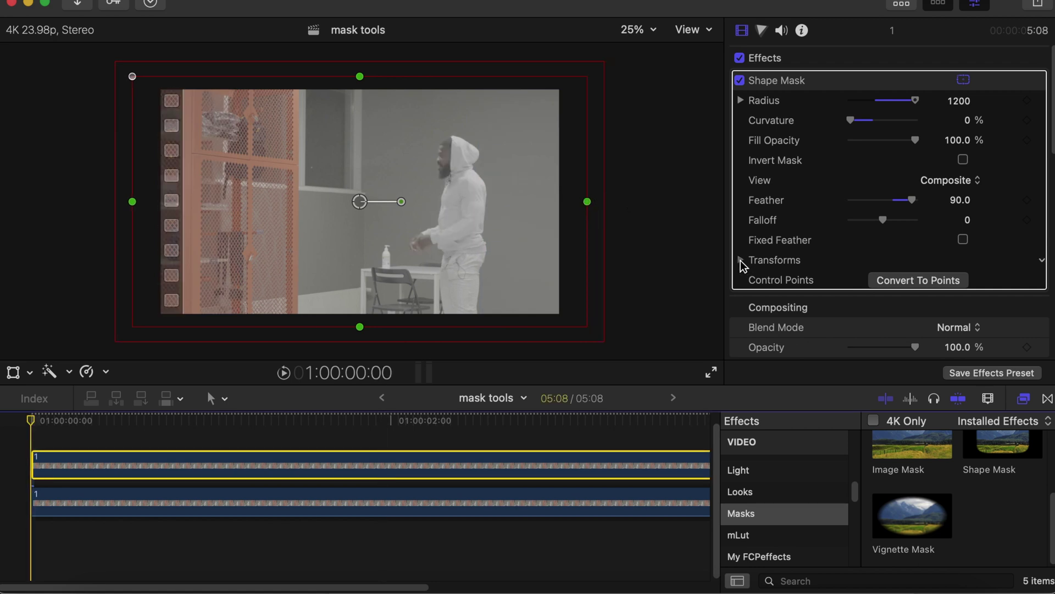
- Keyframe the Shape Mask position so the ungraded copy wipes off by 01:00:02:10
click(741, 261)
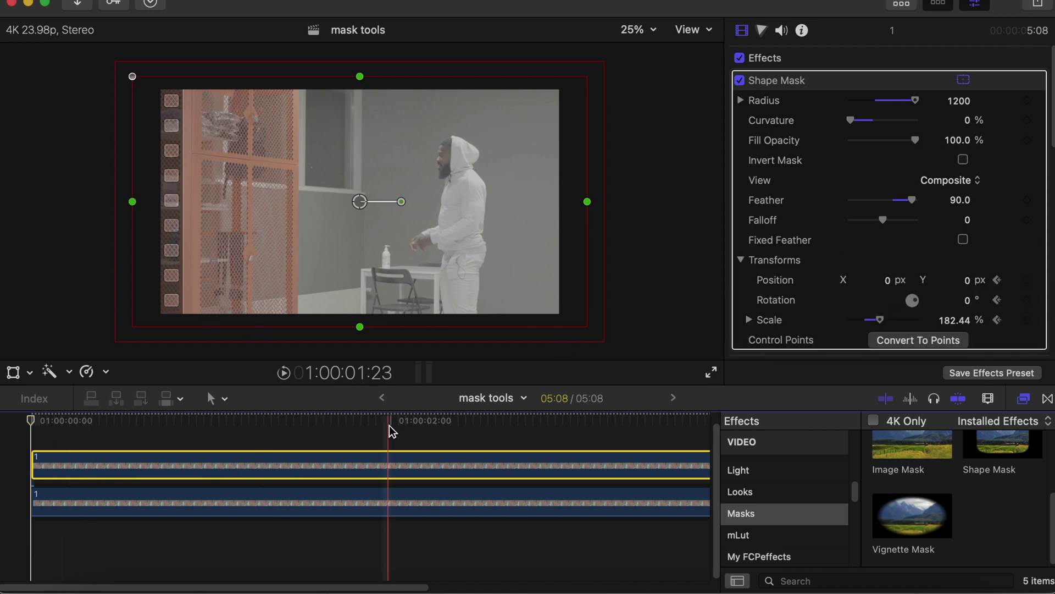
click(466, 421)
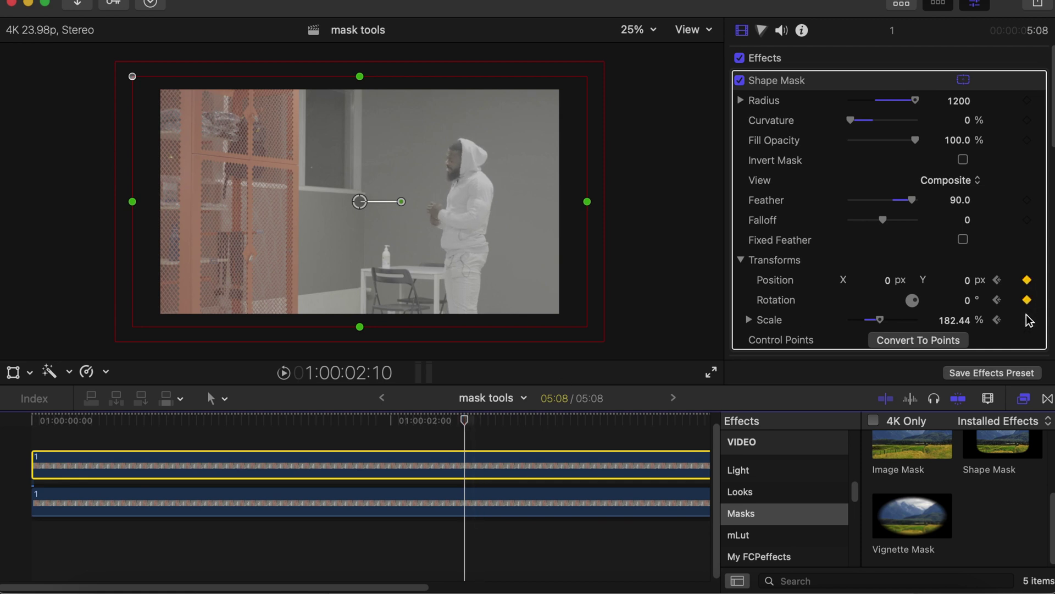
click(424, 232)
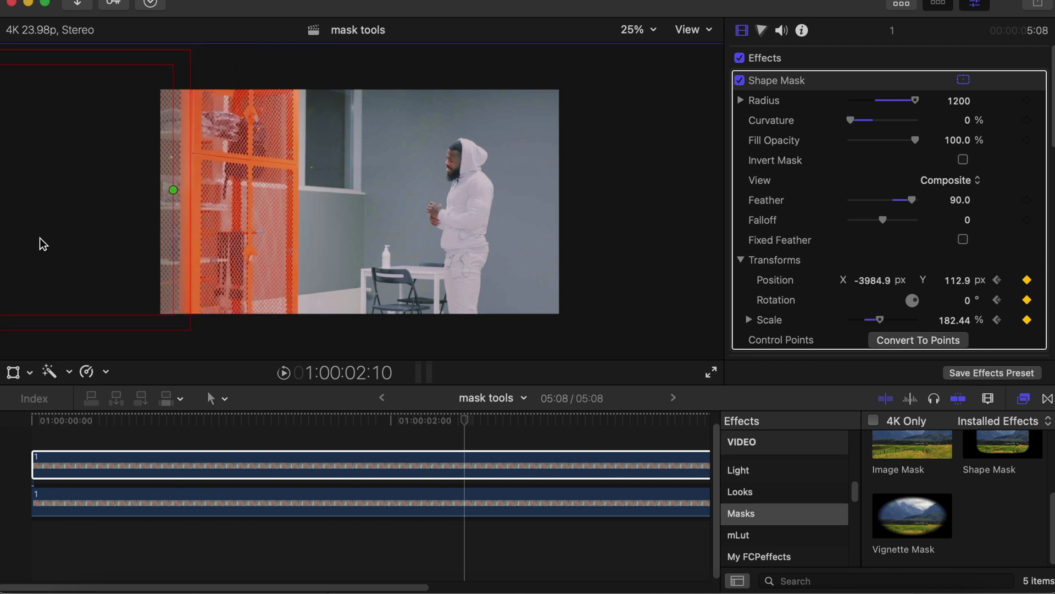
- Play the clip from its start in full screen to preview the mask animation
key(Home)
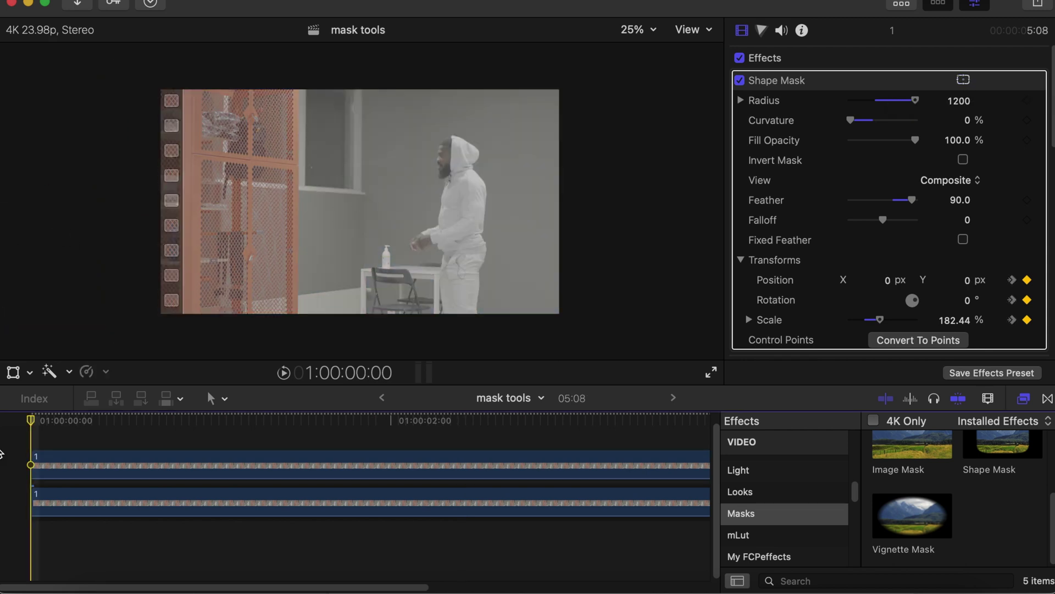
key(space)
key(shift+super+f)
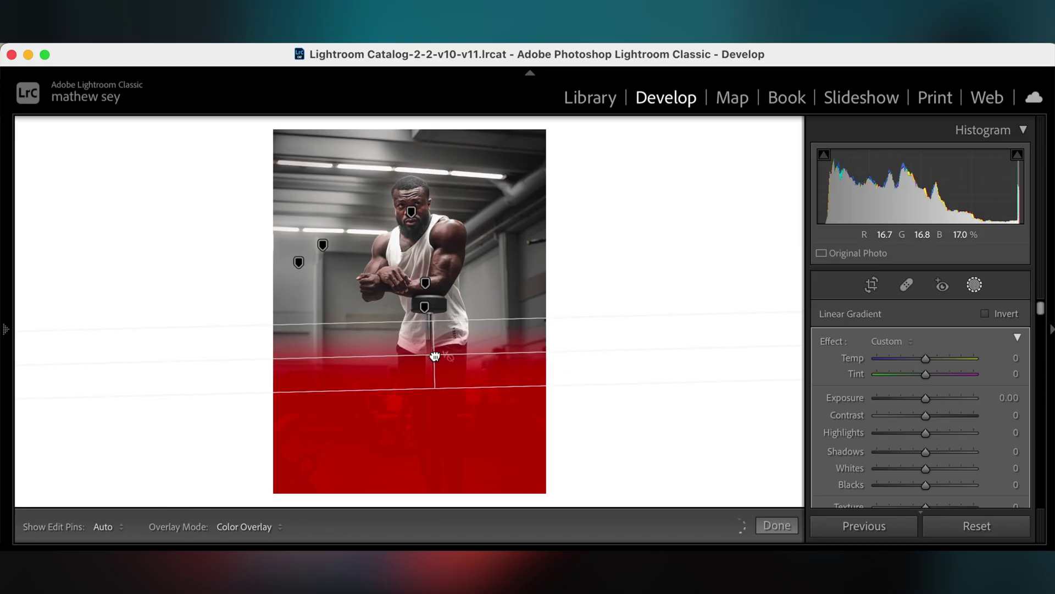
- Drag the linear gradient's pin lower so it covers only the photo's bottom
drag(434, 356, 434, 374)
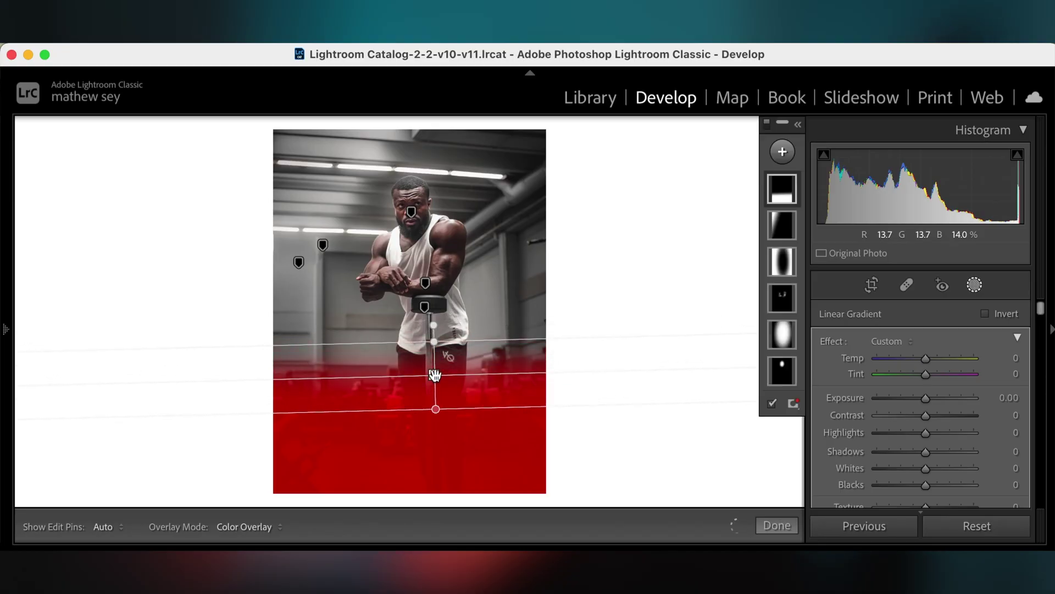
drag(436, 378, 434, 370)
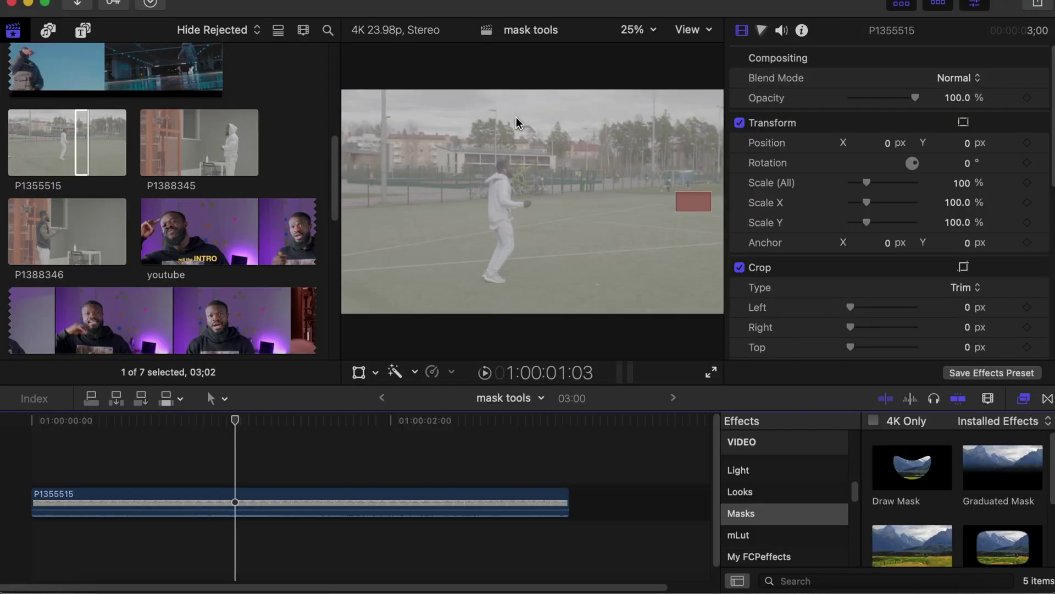
- Apply a Graduated Mask to the P1355515 clip and raise it over the sky
click(635, 31)
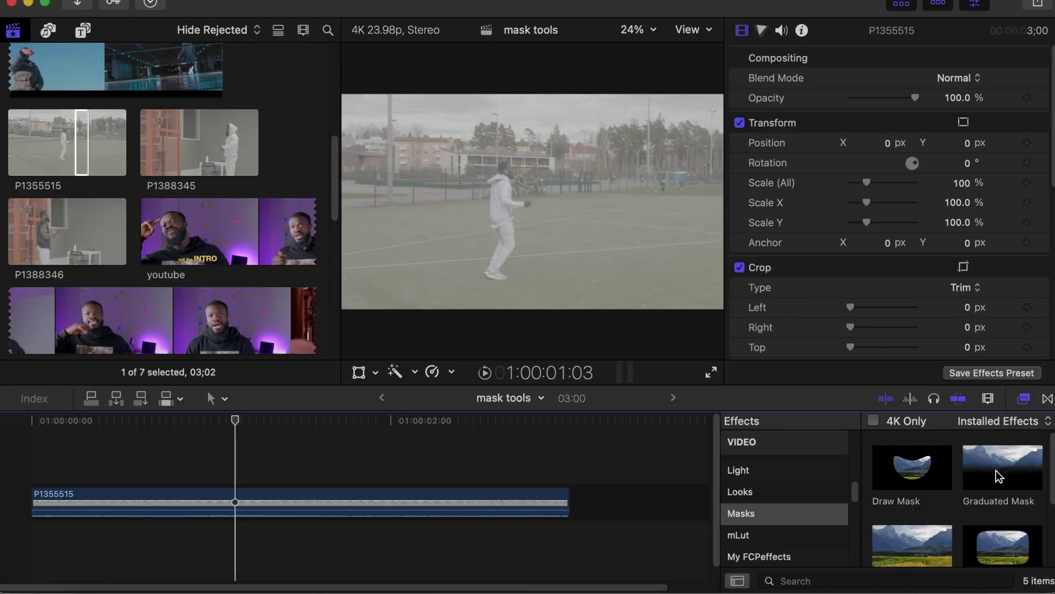
drag(1009, 472, 394, 491)
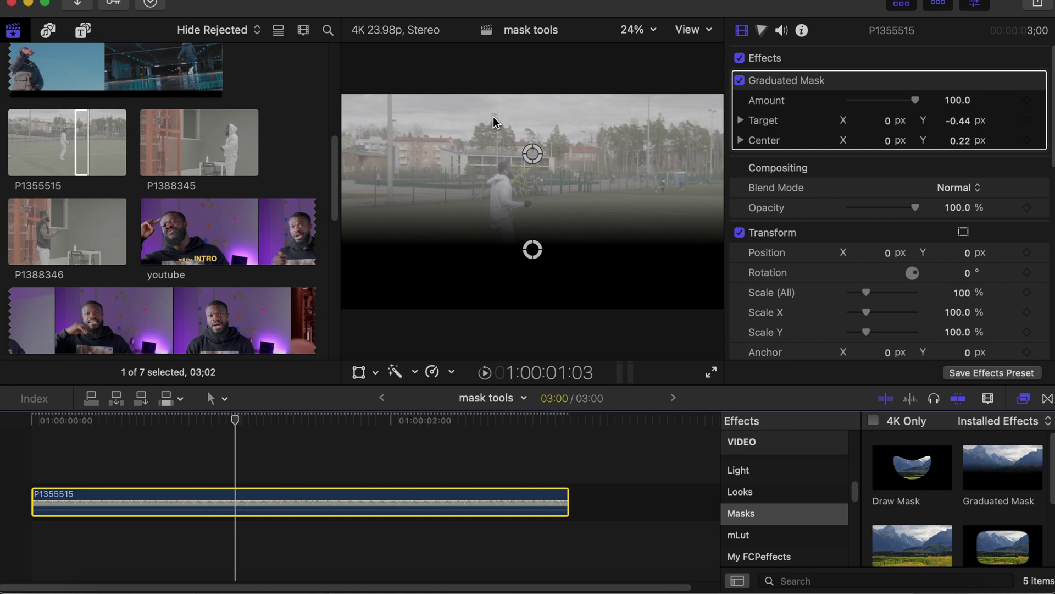
drag(533, 250, 532, 132)
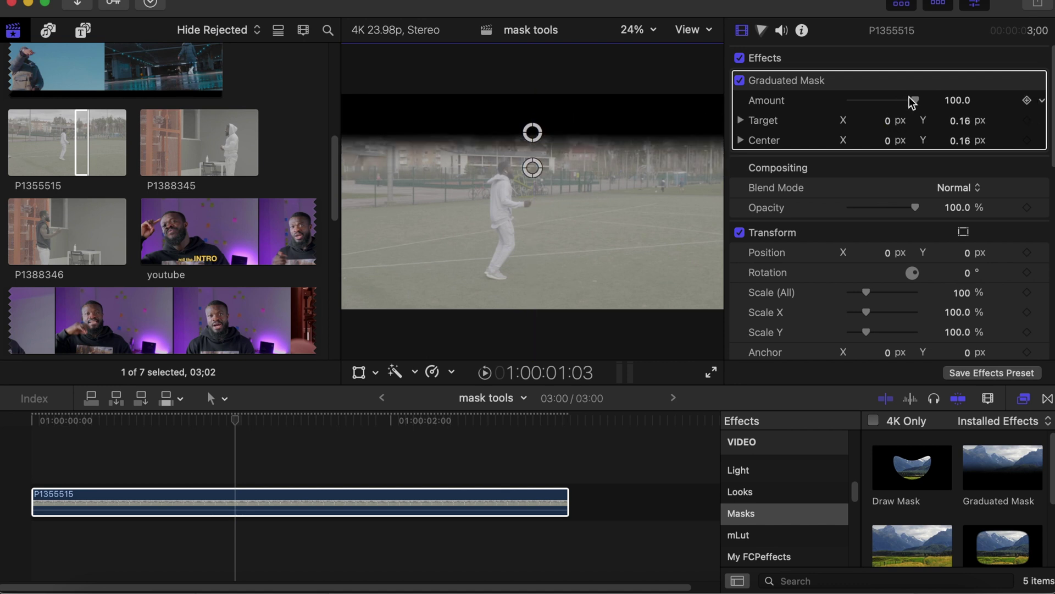
- Lower the graduated mask Amount to 49.46 and toggle it off and on to compare
drag(914, 101, 893, 106)
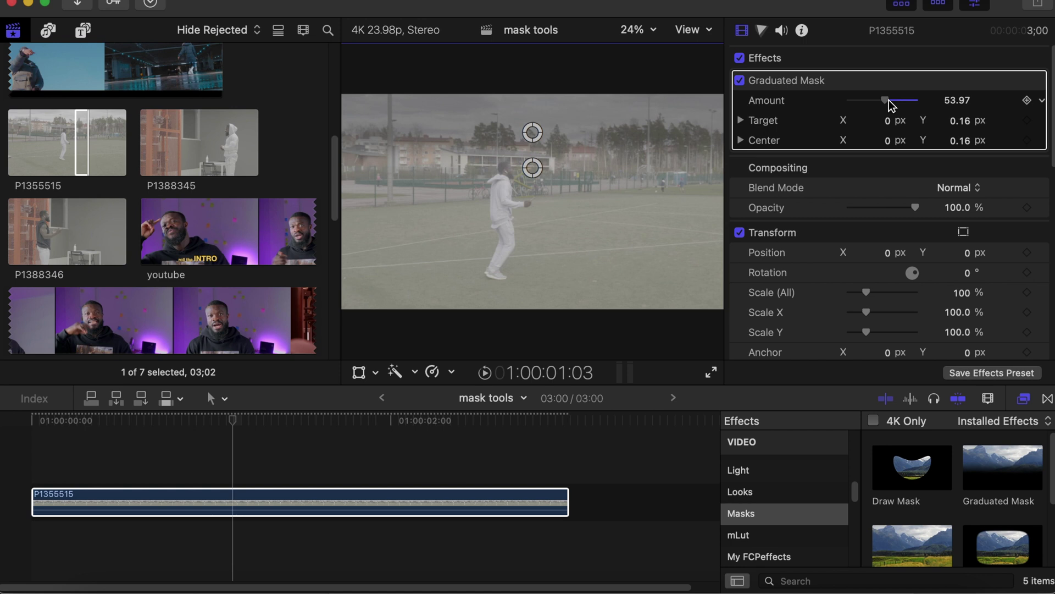
drag(891, 104, 883, 105)
click(740, 81)
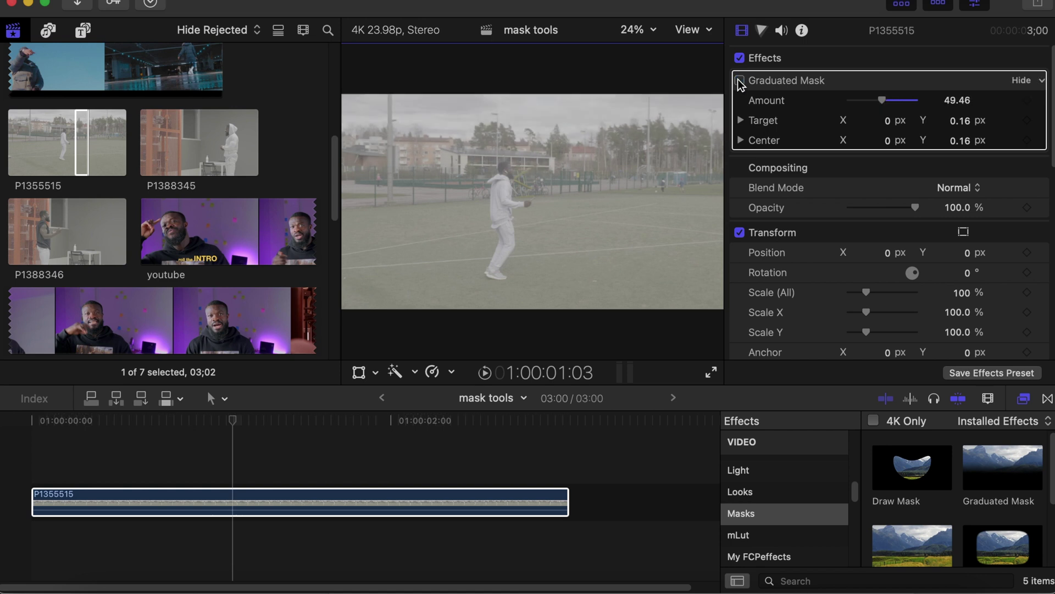
click(740, 81)
click(740, 82)
click(740, 81)
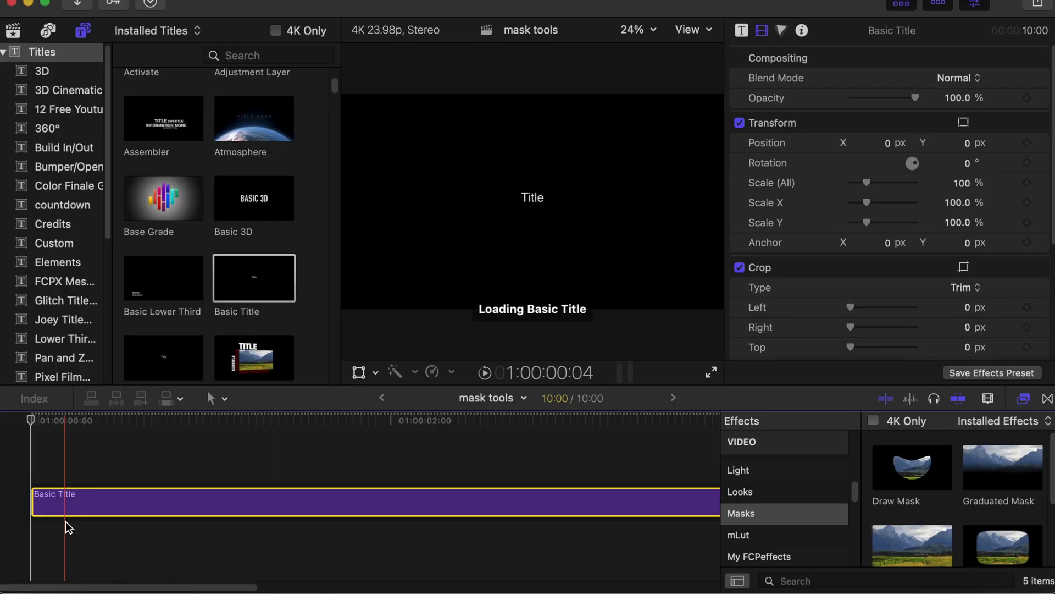
- Enter SUBSCRIBE as the Basic Title's text
click(247, 420)
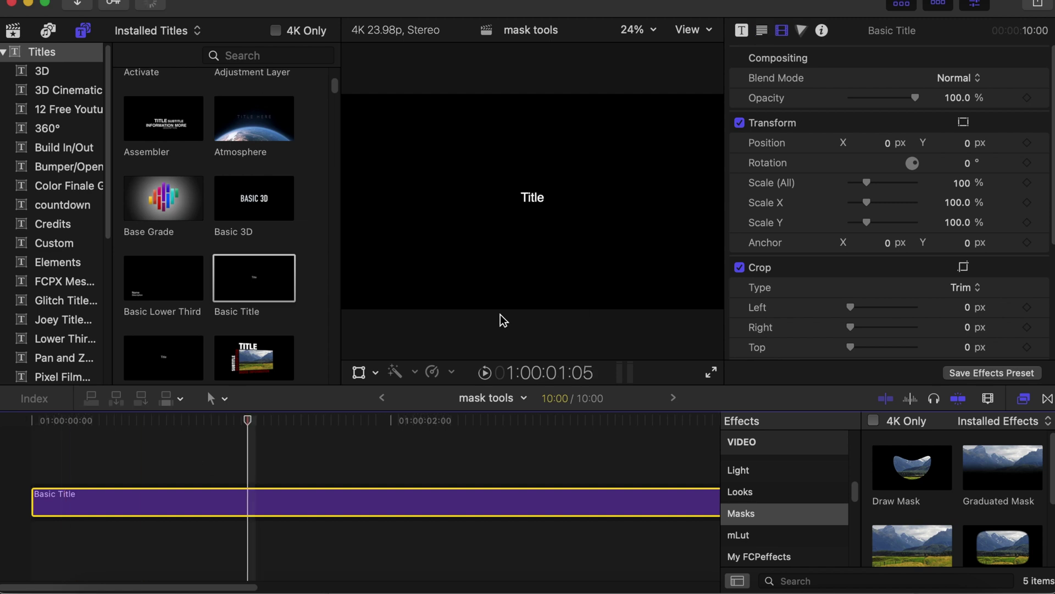
click(763, 32)
text(SUBSCRIBE)
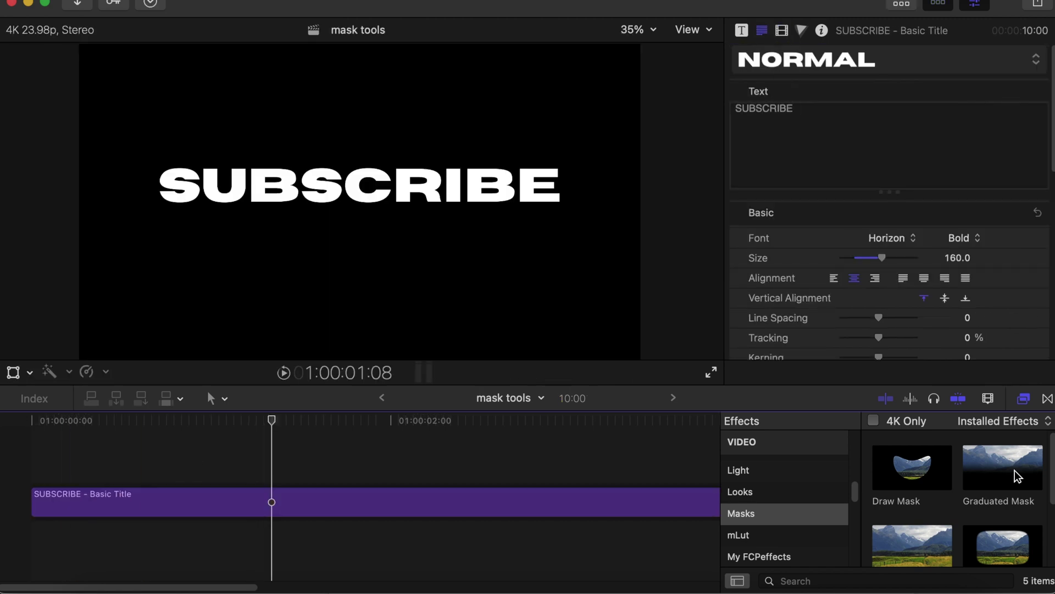
- Keyframe a Graduated Mask on the title so SUBSCRIBE fades back in, then preview full screen
drag(1014, 470, 400, 499)
click(31, 448)
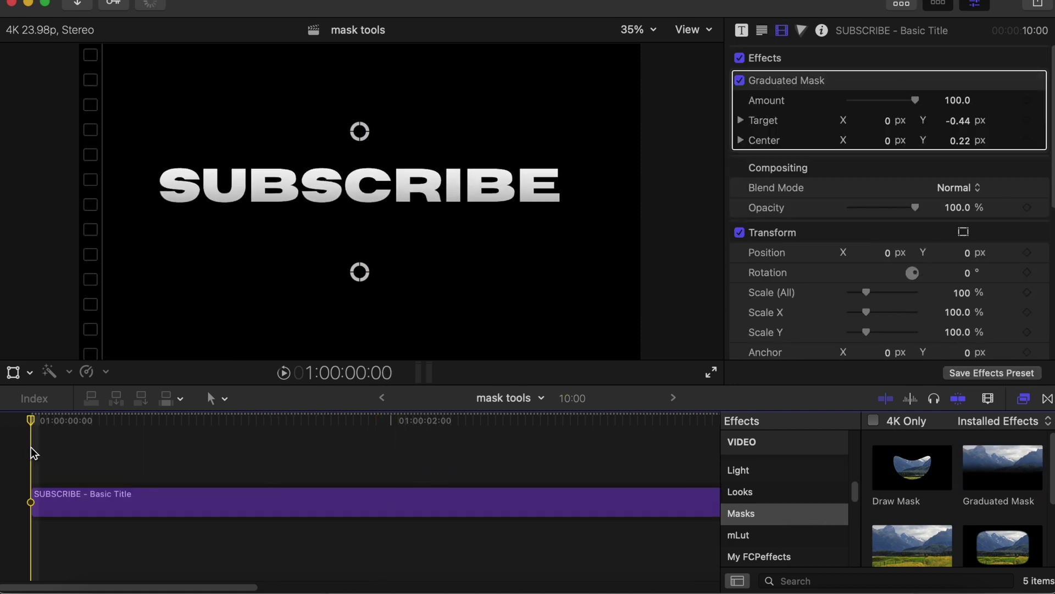
click(61, 501)
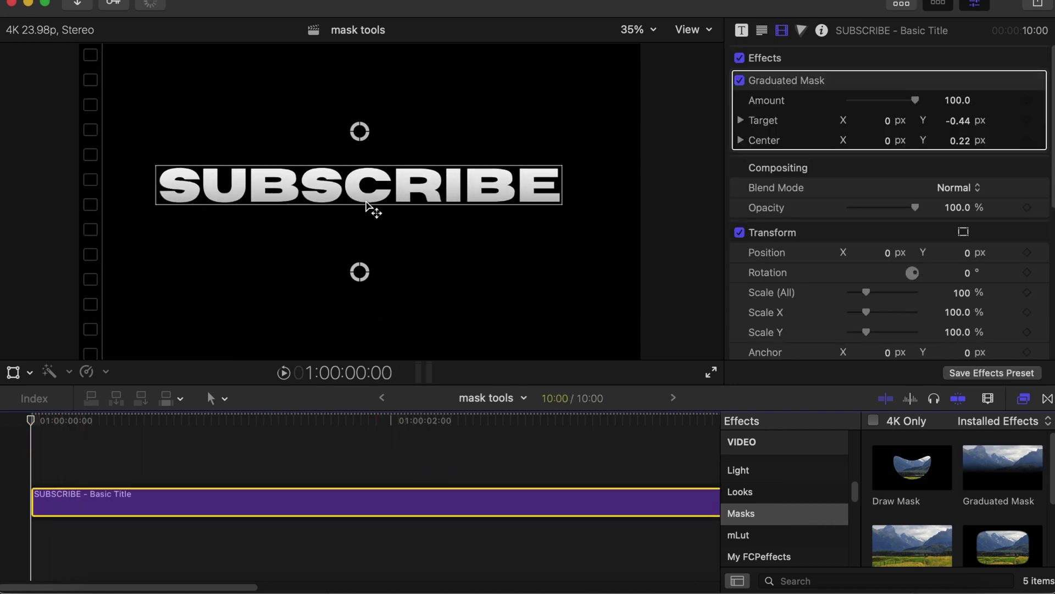
drag(361, 274, 360, 158)
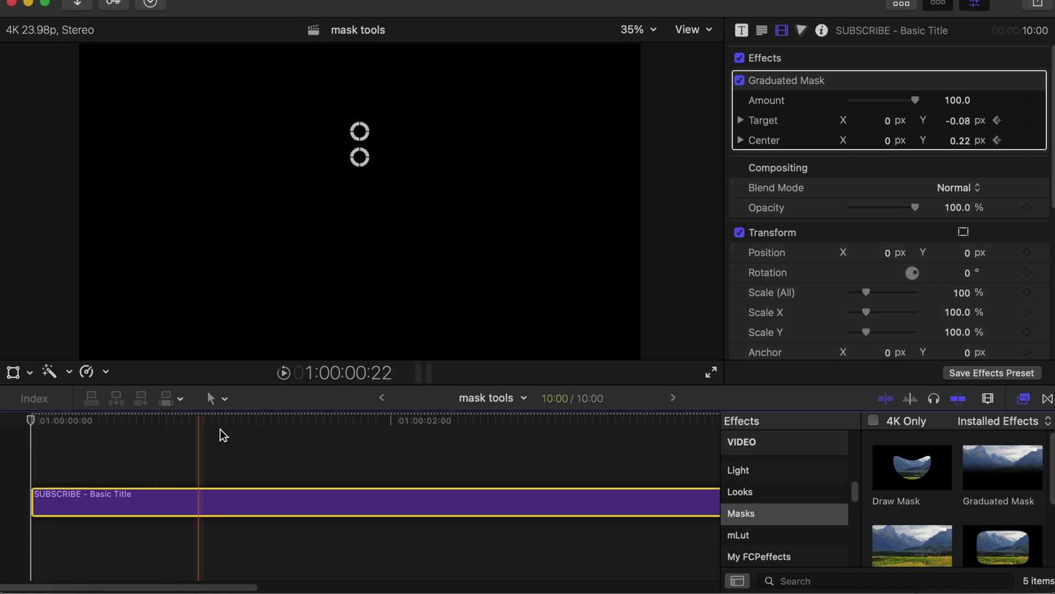
click(362, 428)
drag(360, 159, 360, 264)
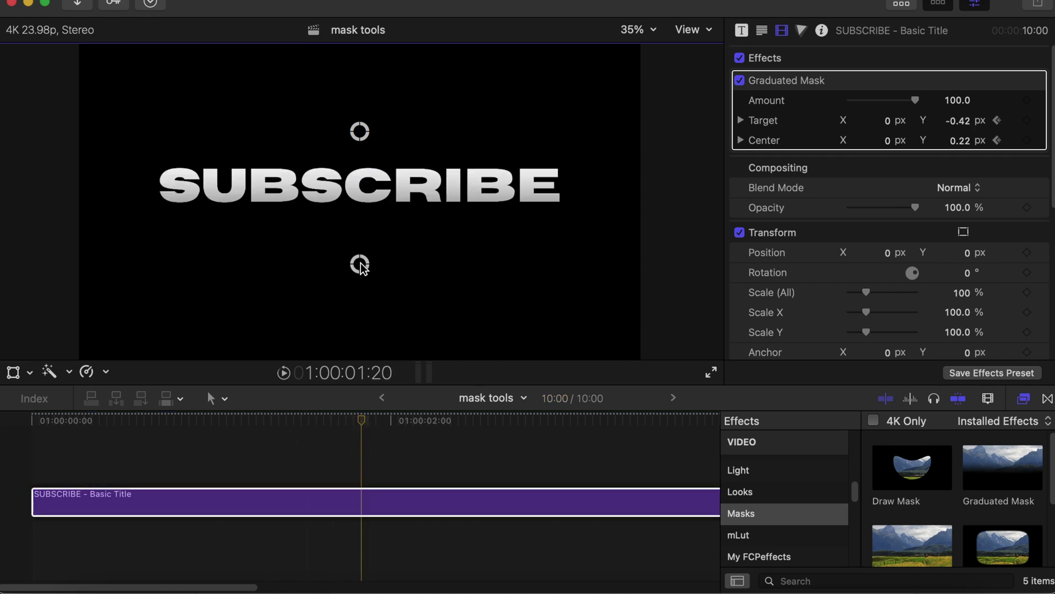
key(super+shift+f)
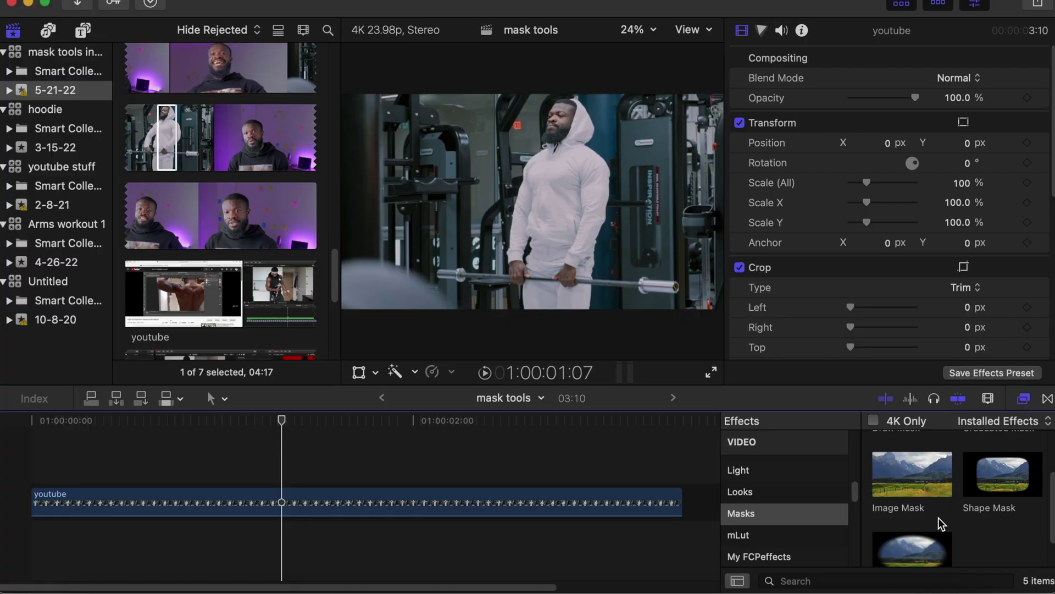
- Apply a Vignette Mask to the youtube clip with size 0.47 and falloff 1.0
scroll(939, 517, up, 2)
scroll(984, 511, down, 3)
drag(909, 516, 385, 498)
click(385, 498)
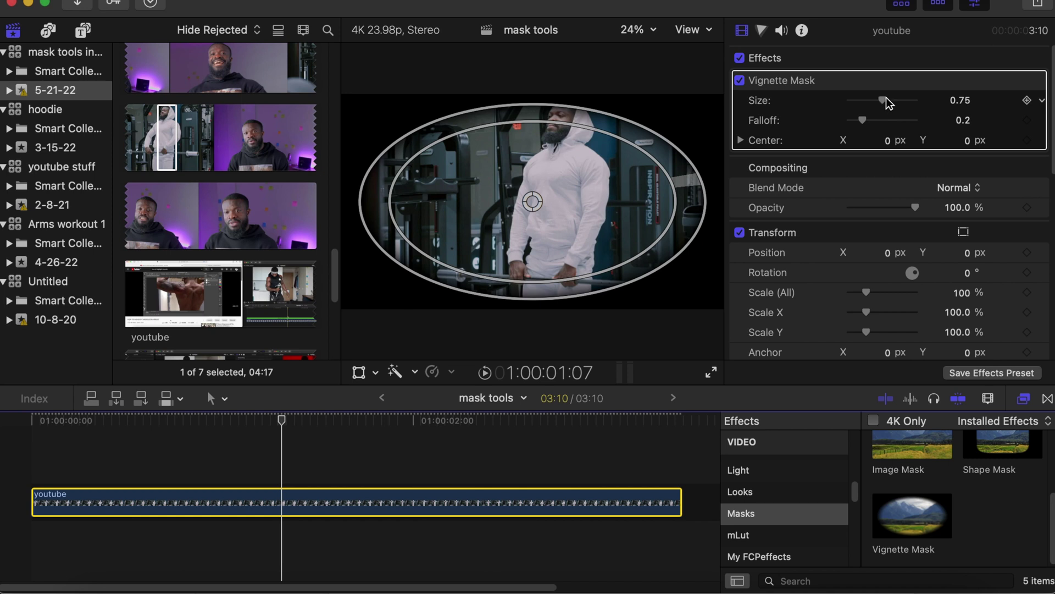
drag(885, 99, 865, 100)
key(super+ctrl+1)
drag(887, 120, 916, 120)
drag(864, 100, 870, 100)
- Toggle the vignette mask off and on to compare
click(739, 80)
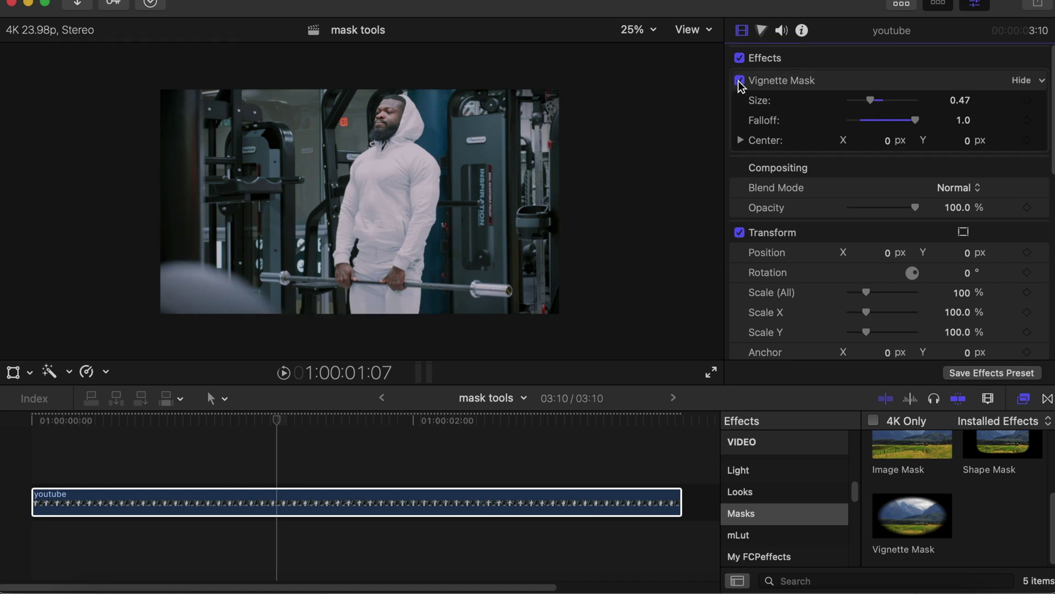
click(740, 81)
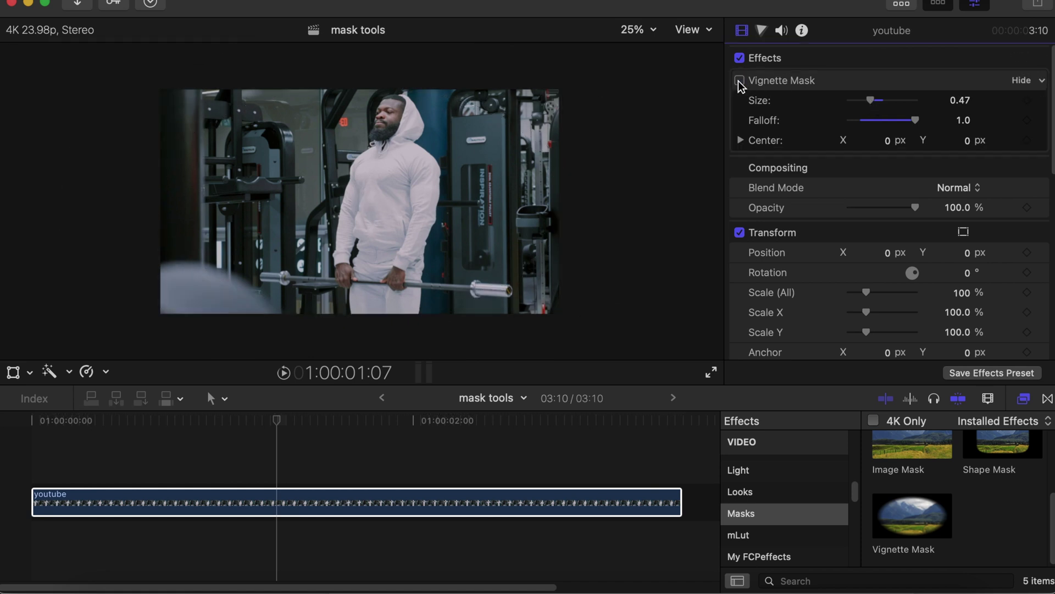
click(739, 81)
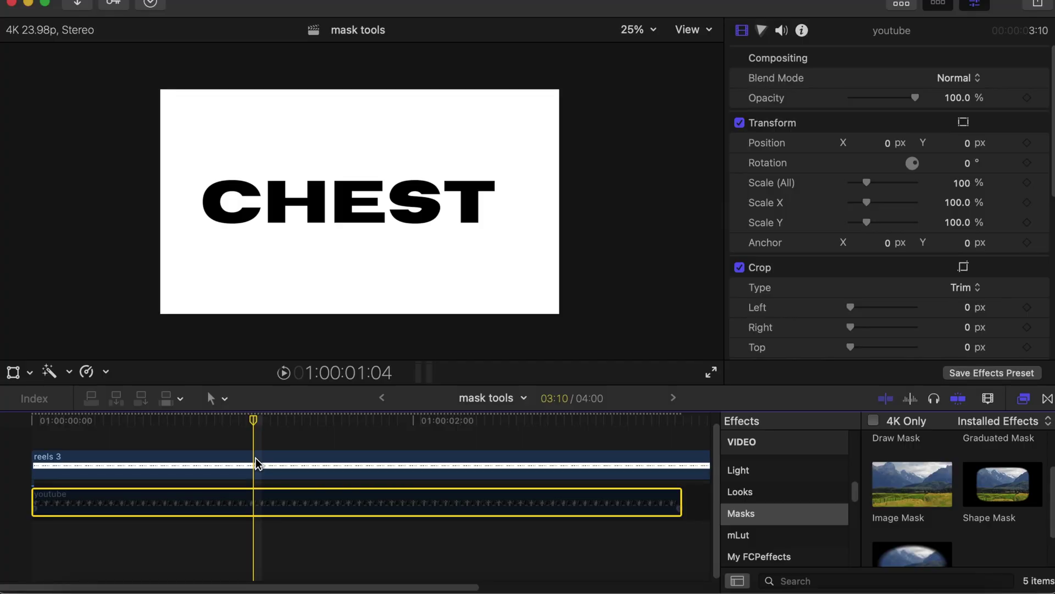
- Apply an Image Mask to reels 3, sourced from reels 3 on the Luminance channel
click(242, 463)
drag(912, 484, 465, 464)
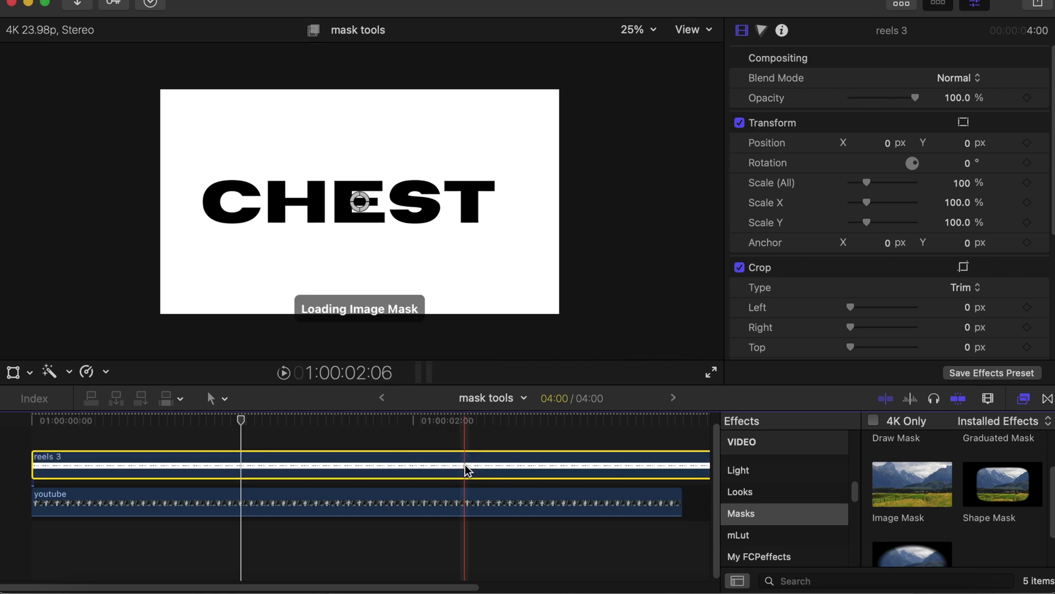
click(934, 111)
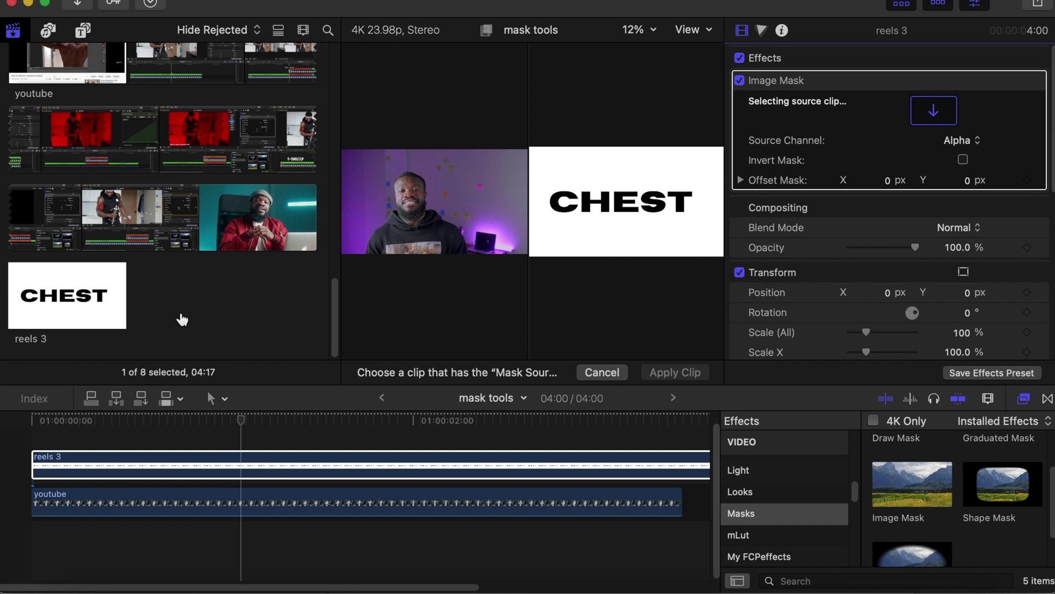
click(101, 312)
click(674, 373)
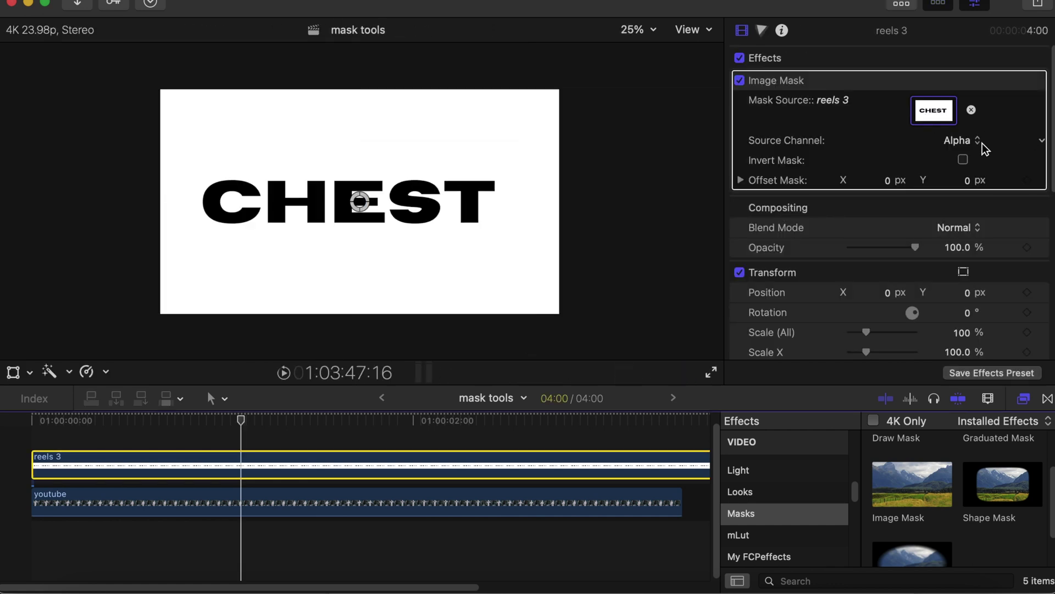
click(964, 141)
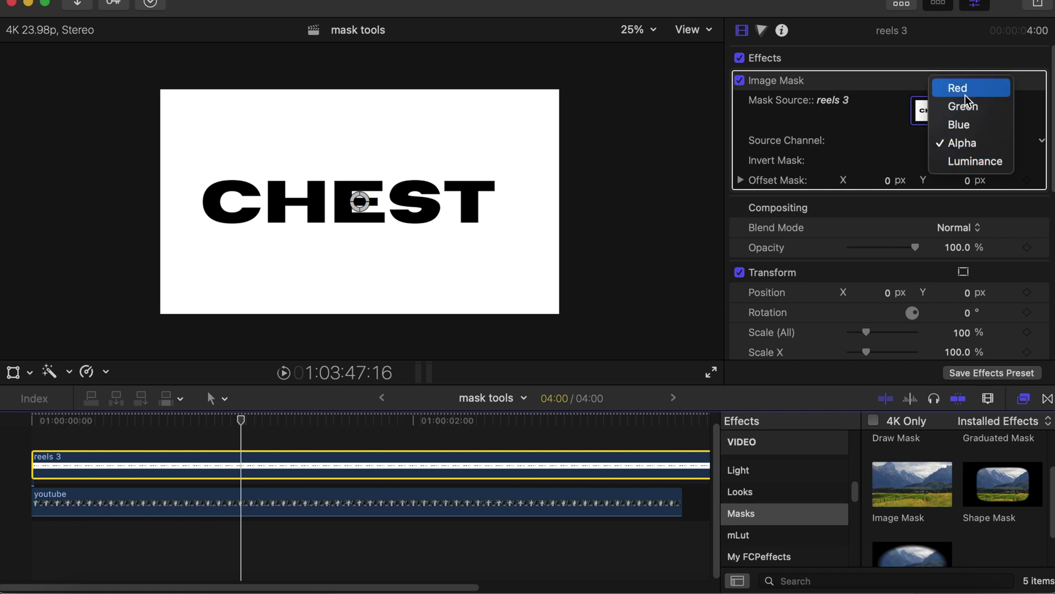
click(961, 165)
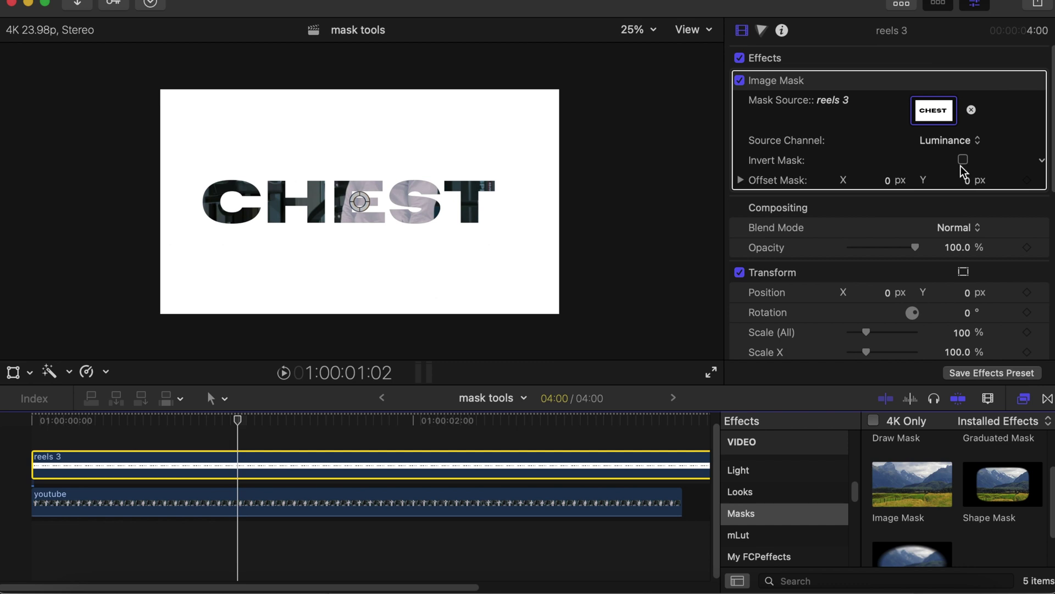